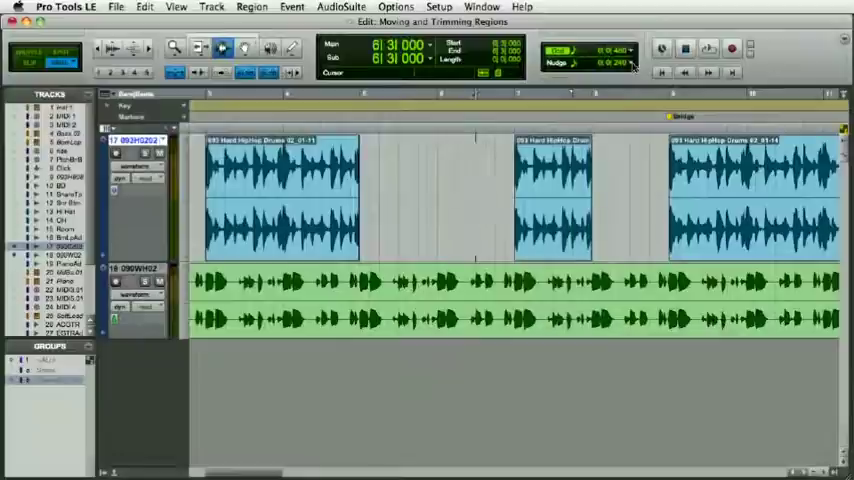
# Step: Reveal the Nudge value choices, currently a 1/16 note in Bars|Beats
pyautogui.click(633, 64)
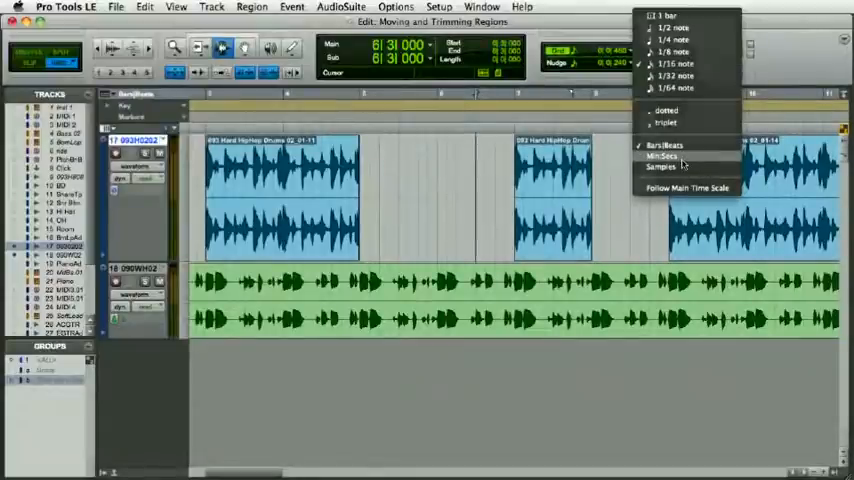
# Step: Dismiss the Nudge menu, leaving the 1/16-note Bars|Beats amount unchanged
pyautogui.click(683, 160)
pyautogui.click(636, 63)
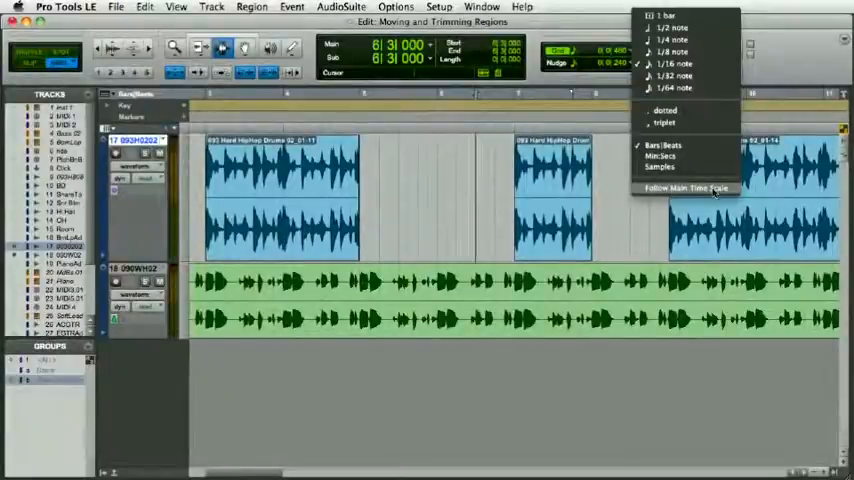
# Step: Review the main counter's time-format choices without changing them
pyautogui.click(714, 190)
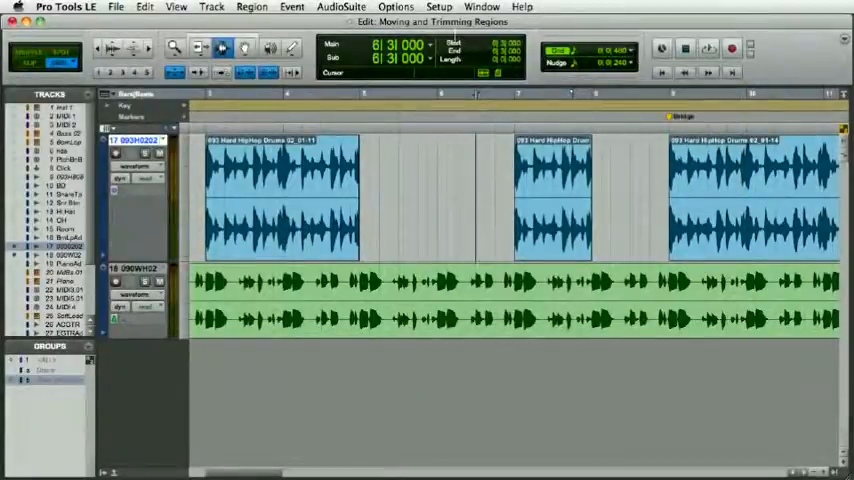
pyautogui.click(431, 47)
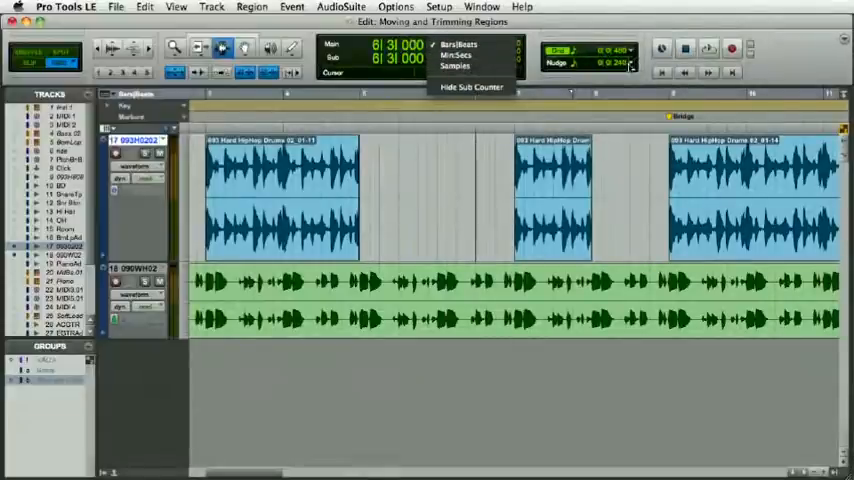
pyautogui.click(631, 93)
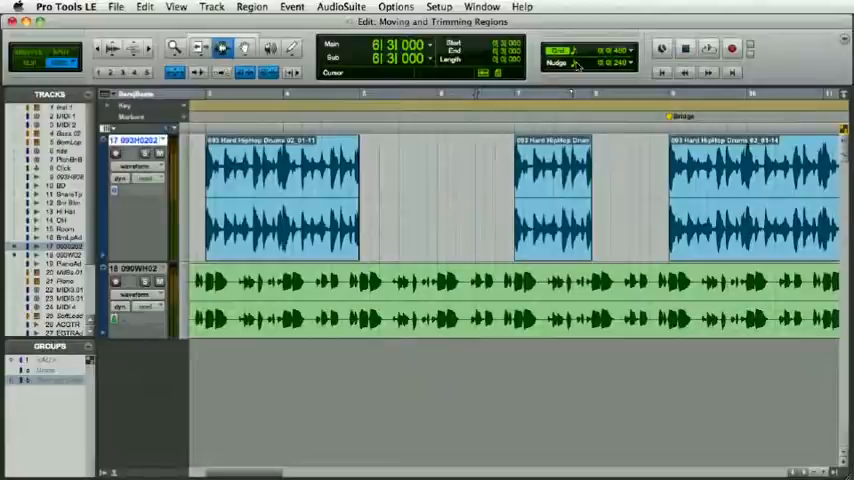
# Step: Switch the nudge amount to Min:Secs and begin editing its milliseconds to 48
pyautogui.click(631, 63)
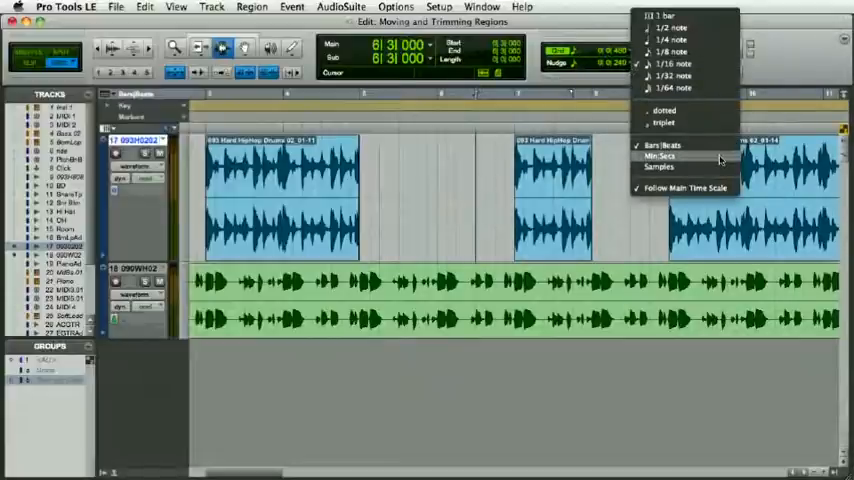
pyautogui.click(720, 156)
pyautogui.click(619, 63)
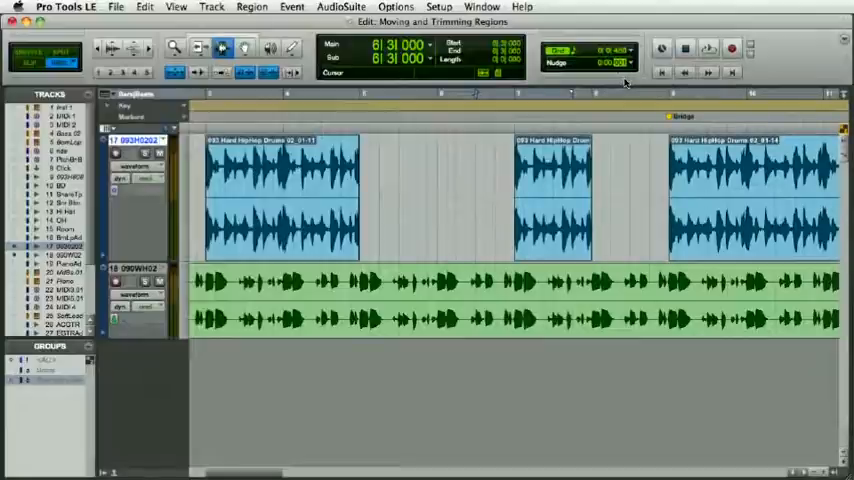
pyautogui.write('048')
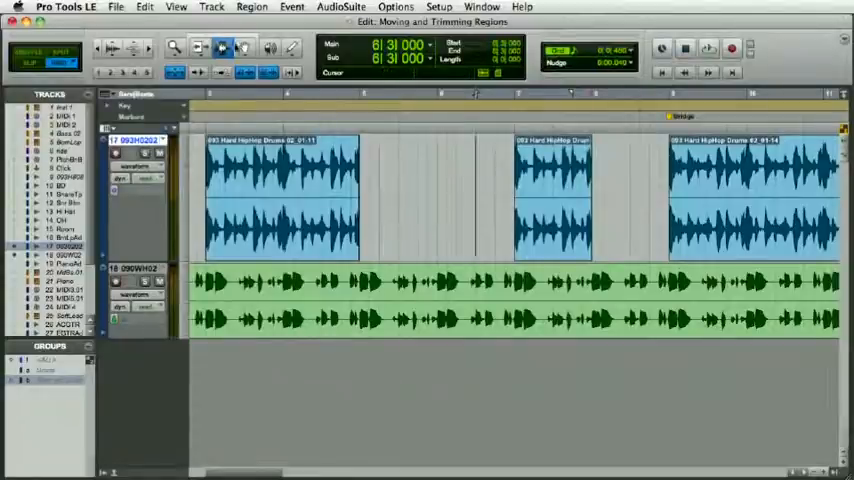
# Step: Nudge the middle drum region earlier and later by 48 ms steps, returning it to its start
pyautogui.click(244, 48)
pyautogui.click(545, 212)
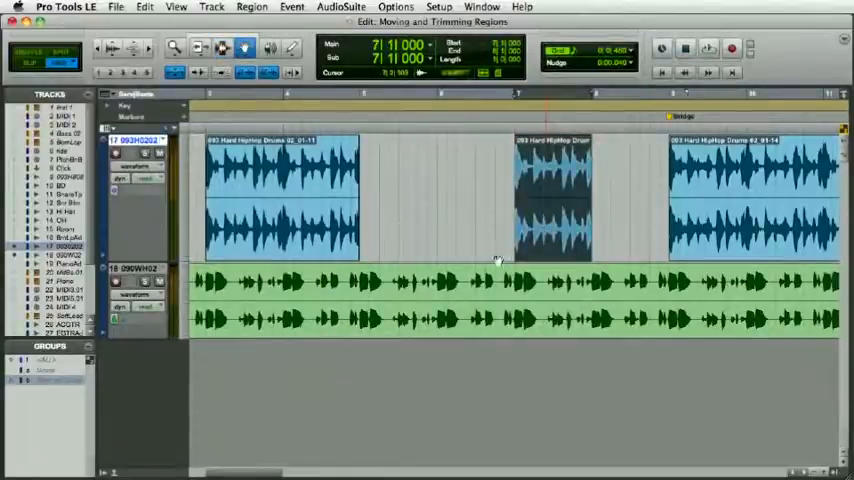
pyautogui.press('KP_Subtract')
pyautogui.press('KP_Add')
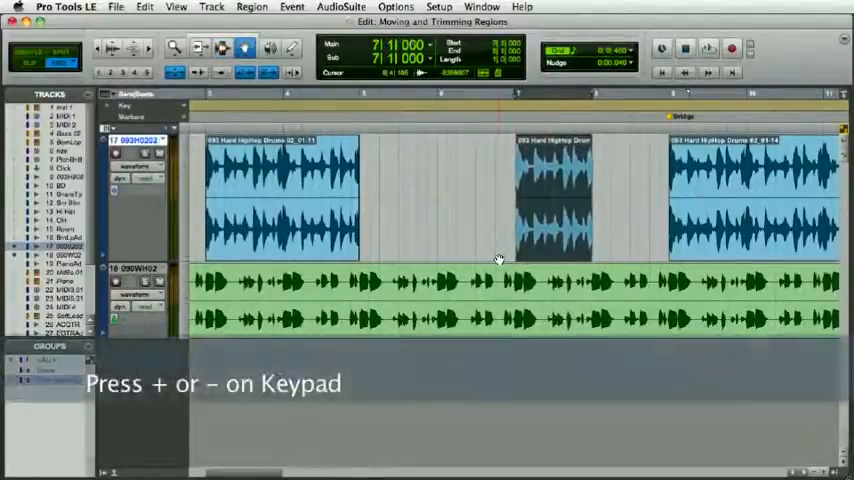
pyautogui.press('KP_Subtract')
pyautogui.press('KP_Add')
pyautogui.press('KP_Add')
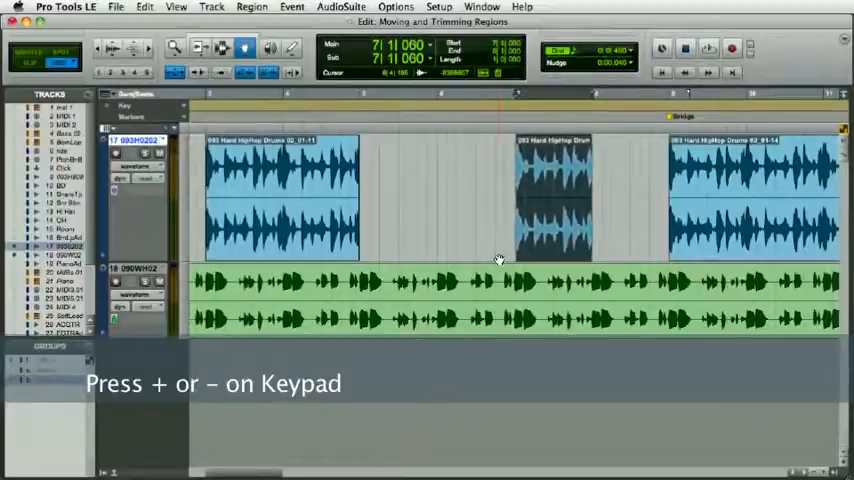
pyautogui.press('KP_Subtract')
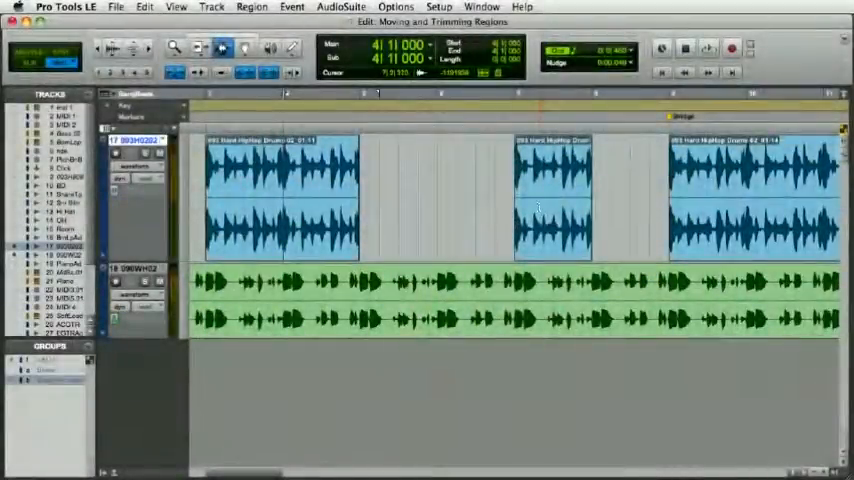
# Step: Return the nudge amount to a Bars|Beats value of 240 ticks
pyautogui.click(628, 64)
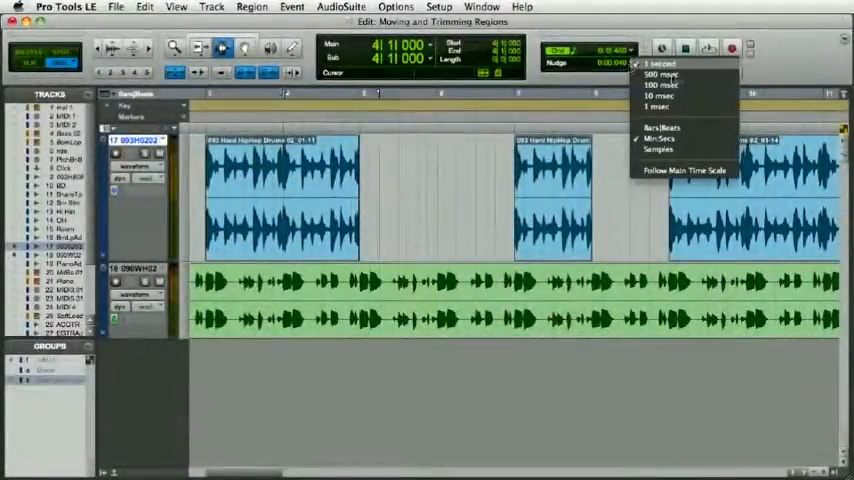
pyautogui.click(677, 130)
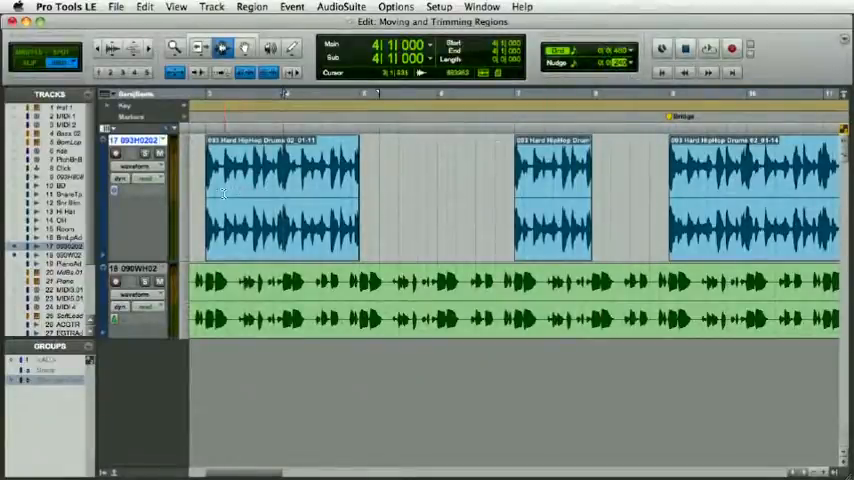
# Step: Select a short stretch in the first drum region and shift it two nudges later then back
pyautogui.moveTo(225, 192); pyautogui.dragTo(249, 196)
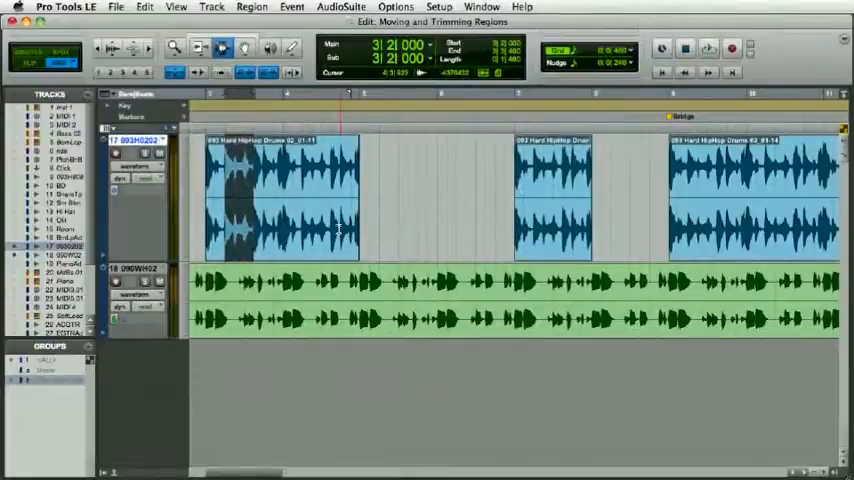
pyautogui.press('KP_Add')
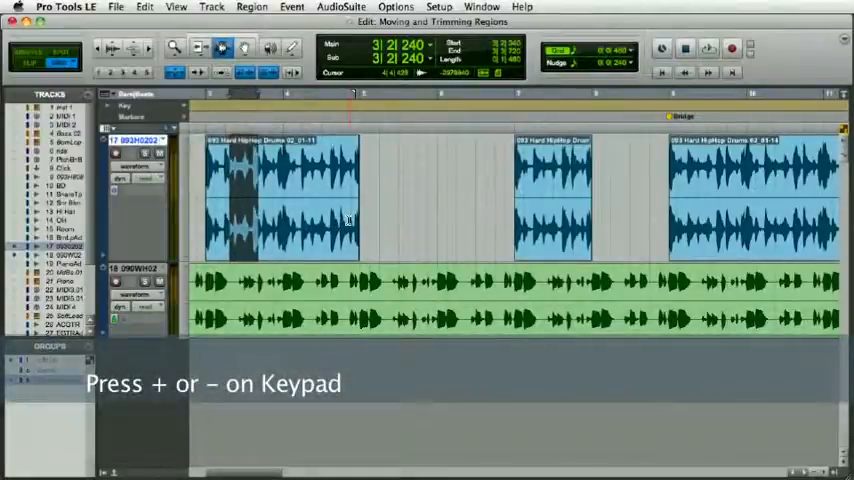
pyautogui.press('KP_Add')
pyautogui.press('KP_Add')
pyautogui.press('KP_Add')
pyautogui.press('KP_Subtract')
pyautogui.press('KP_Subtract')
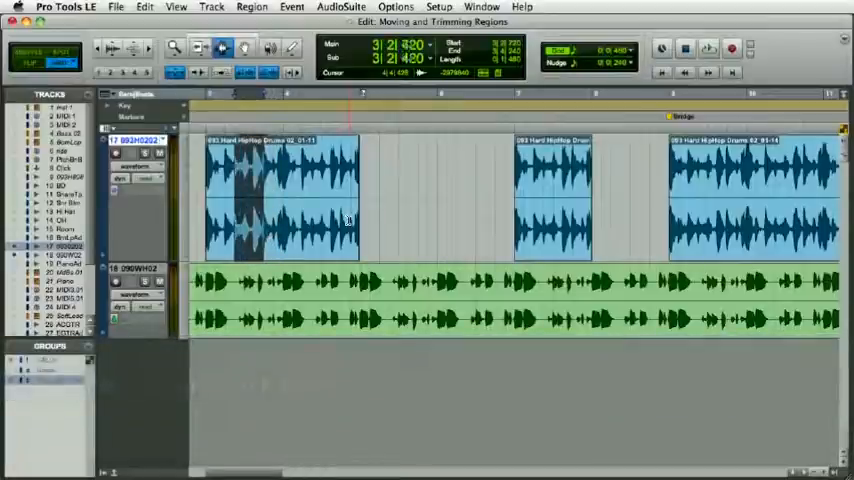
pyautogui.press('KP_Subtract')
pyautogui.press('KP_Subtract')
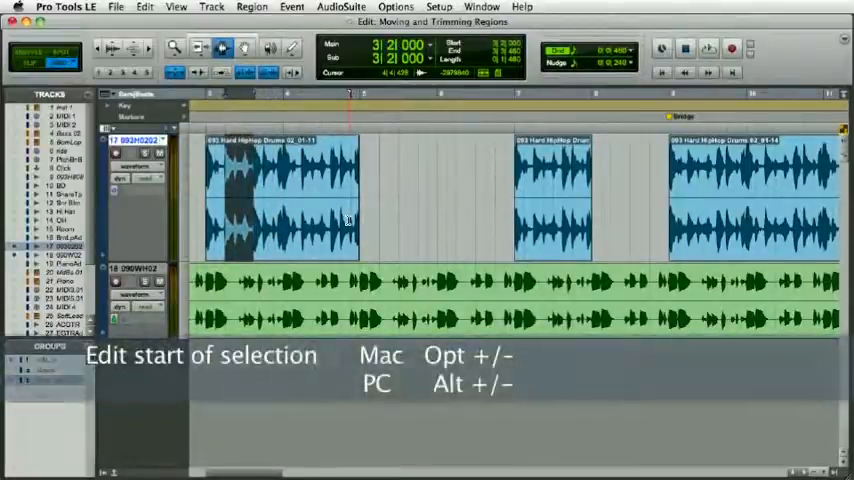
# Step: Nudge the selection start around 3|2|000, extend its end two nudges later, then shift it later
pyautogui.press('alt+KP_Subtract')
pyautogui.press('alt+KP_Subtract')
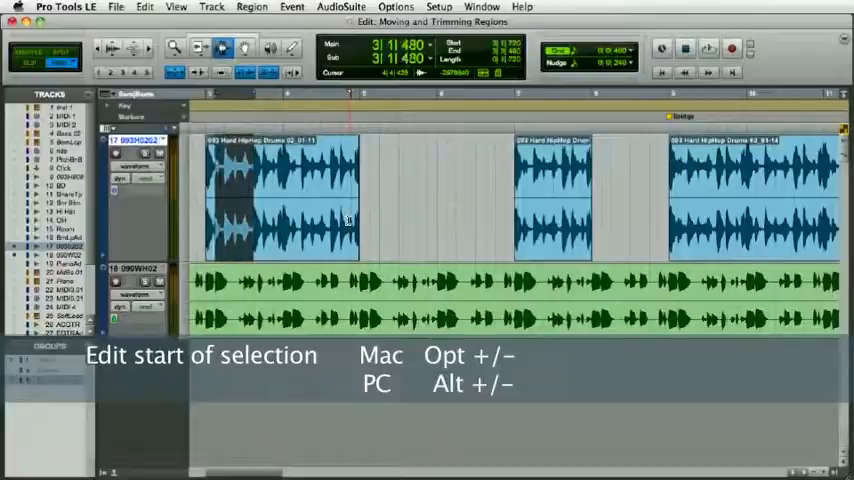
pyautogui.press('alt+KP_Add')
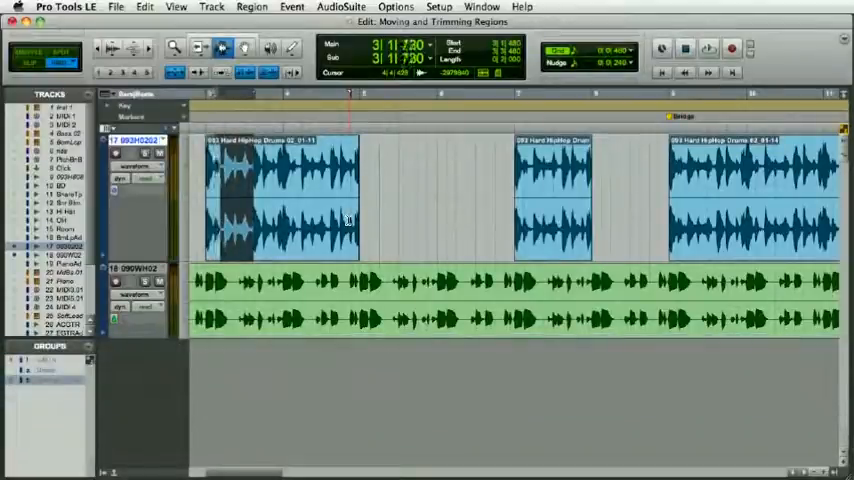
pyautogui.press('alt+KP_Add')
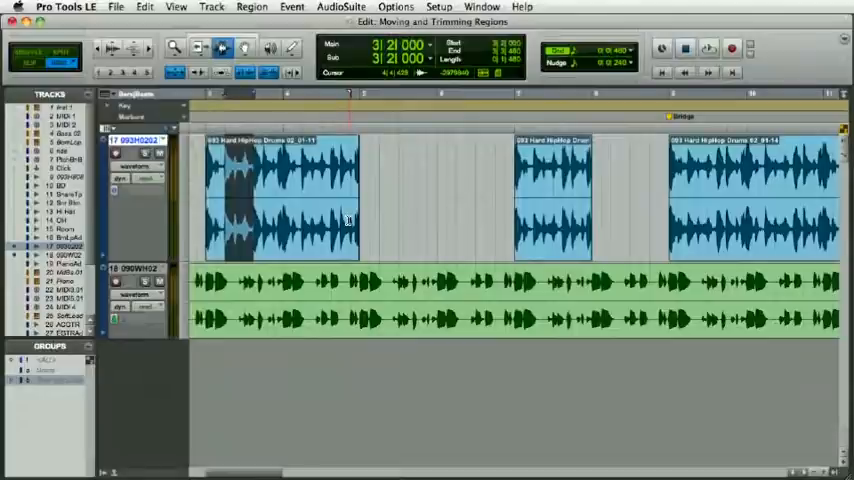
pyautogui.press('ctrl+KP_Add')
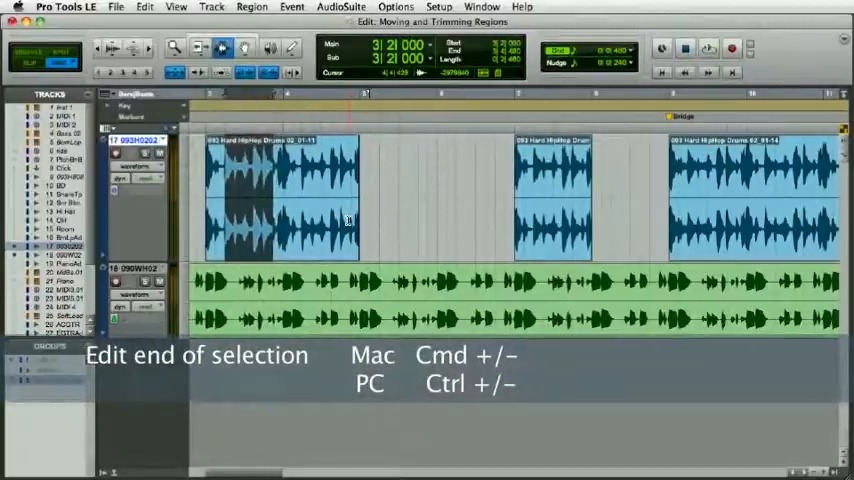
pyautogui.press('ctrl+KP_Add')
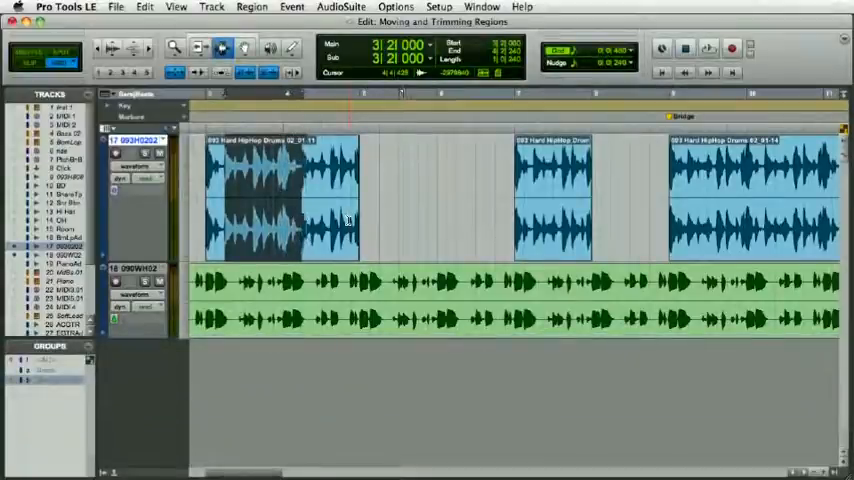
pyautogui.press('KP_Add')
pyautogui.press('KP_Add')
pyautogui.press('KP_Add')
pyautogui.press('KP_Add')
pyautogui.press('KP_Add')
pyautogui.press('KP_Add')
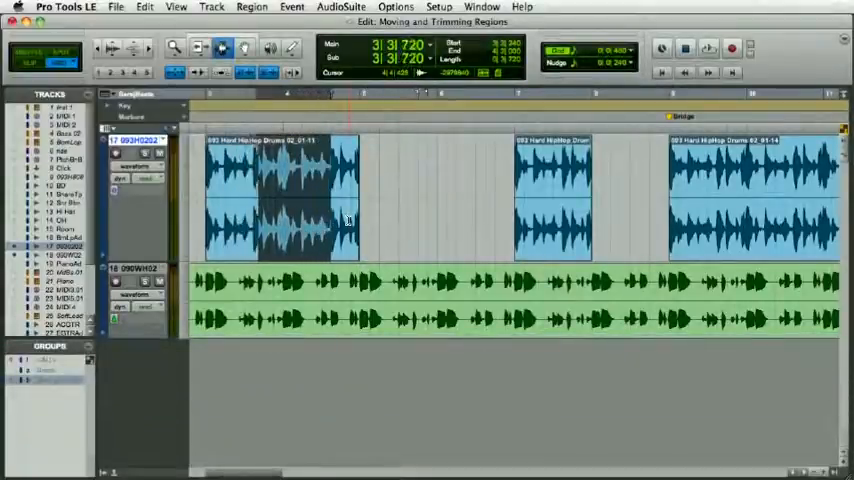
# Step: Shift the selection earlier, move its start earlier, then pull its end earlier
pyautogui.press('KP_Subtract')
pyautogui.press('KP_Subtract')
pyautogui.press('alt+shift+KP_Subtract')
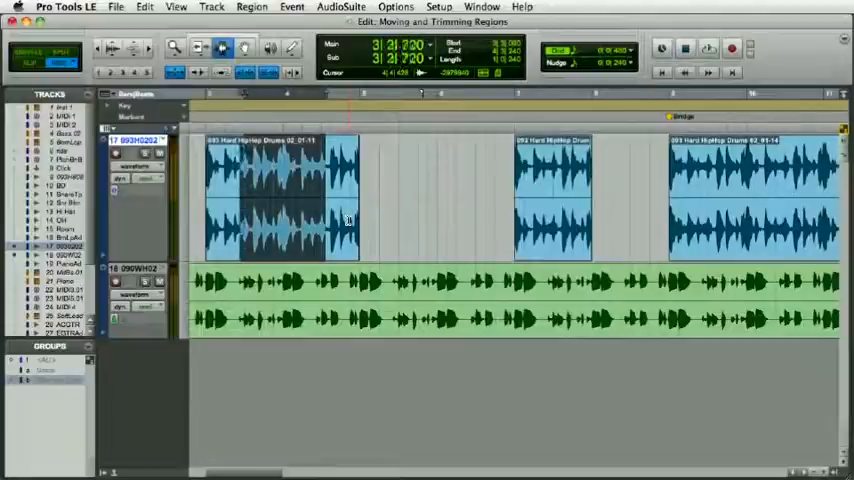
pyautogui.press('alt+shift+KP_Subtract')
pyautogui.press('KP_Subtract')
pyautogui.press('KP_Subtract')
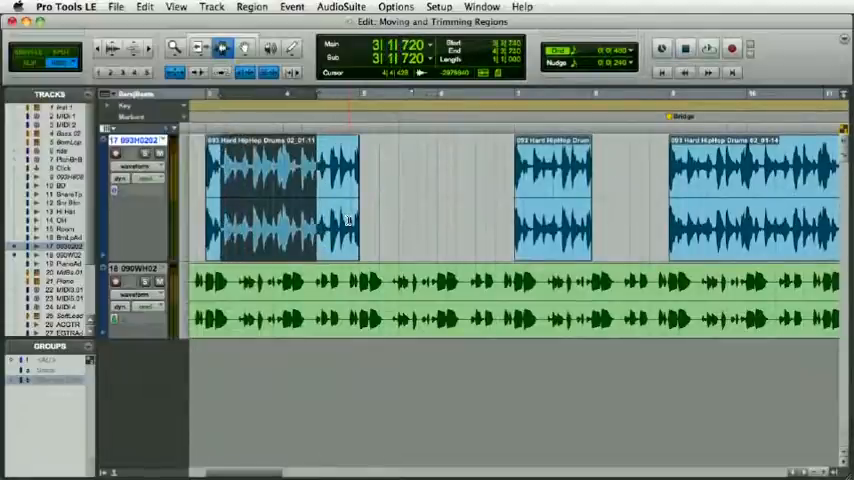
pyautogui.press('KP_Add')
pyautogui.press('KP_Add')
pyautogui.press('KP_Add')
pyautogui.press('ctrl+shift+KP_Subtract')
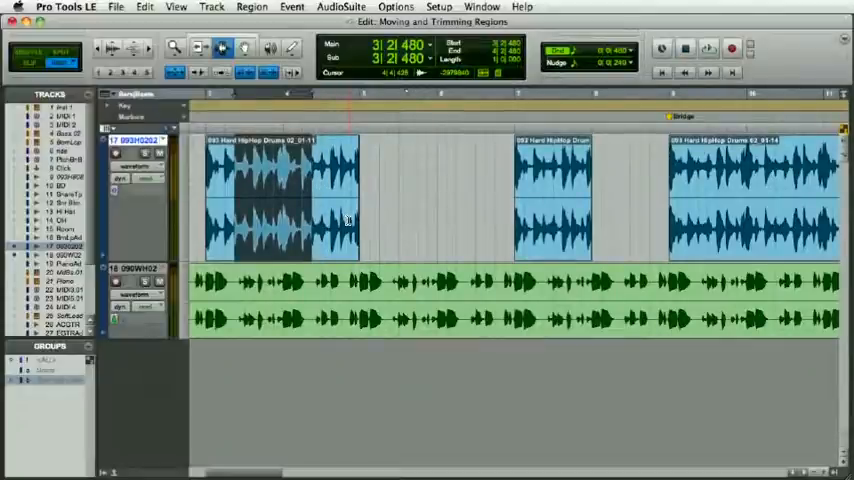
# Step: Separate the drum region at the selection edges, then undo to rejoin it
pyautogui.hotkey('ctrl', 'e')
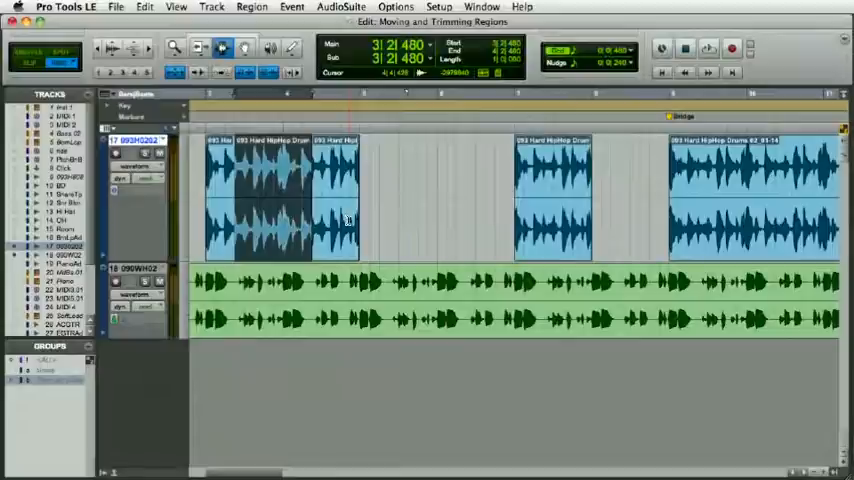
pyautogui.hotkey('ctrl', 'z')
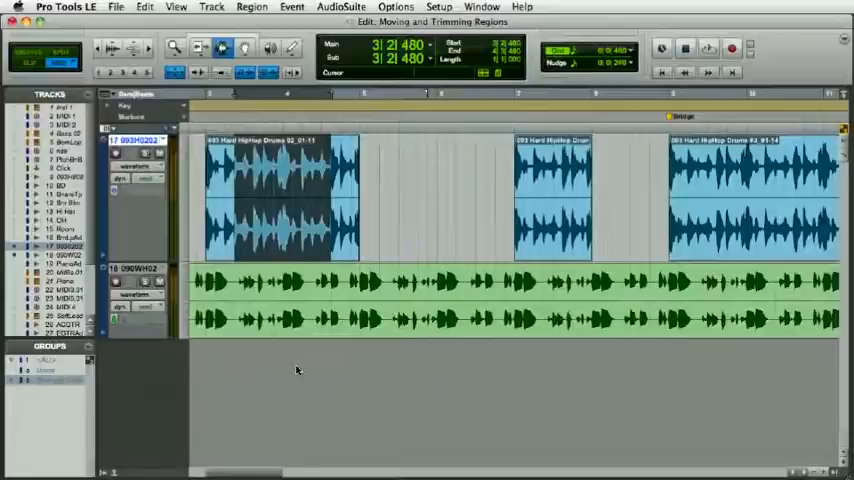
# Step: Extend the selection to the region end, nudge the first drum region around 3|1|000, then shift the selection toward its tail
pyautogui.hotkey('shift', 'Tab')
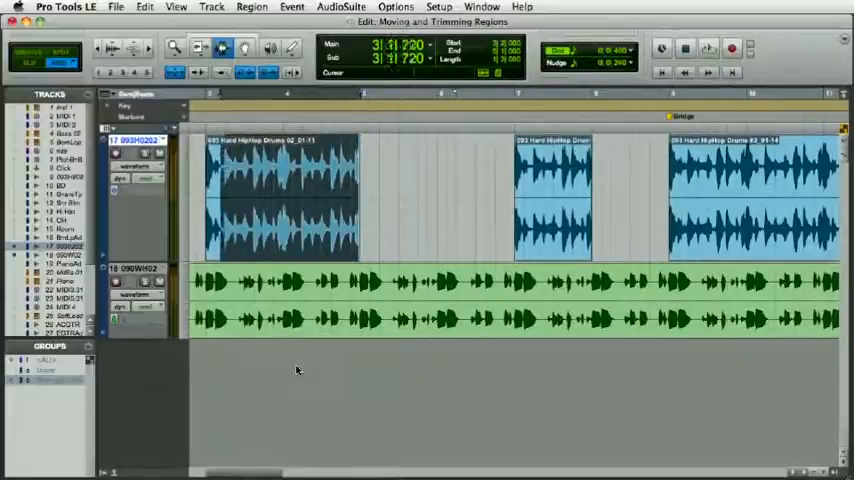
pyautogui.press('+')
pyautogui.press('+')
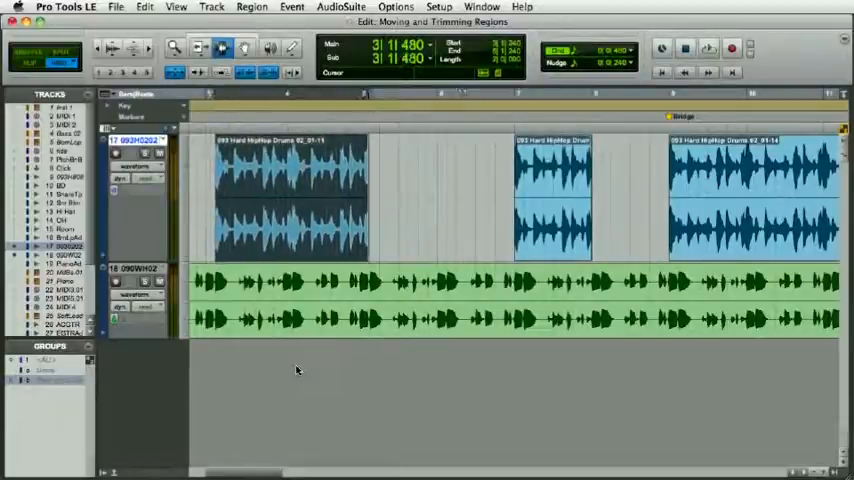
pyautogui.press('-')
pyautogui.press('-')
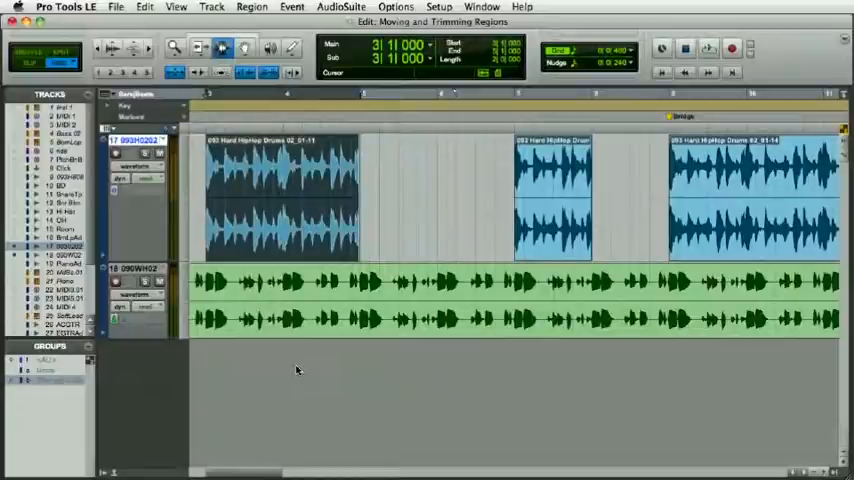
pyautogui.press('+')
pyautogui.press('+')
pyautogui.press('+')
pyautogui.press('+')
pyautogui.press('+')
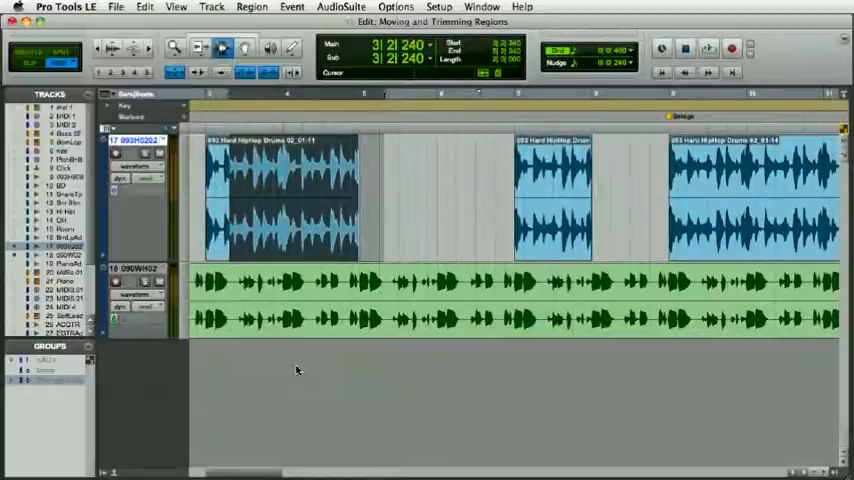
pyautogui.press('-')
pyautogui.press('-')
pyautogui.press('-')
pyautogui.press('-')
pyautogui.press('-')
pyautogui.press('-')
pyautogui.press('+')
pyautogui.press('+')
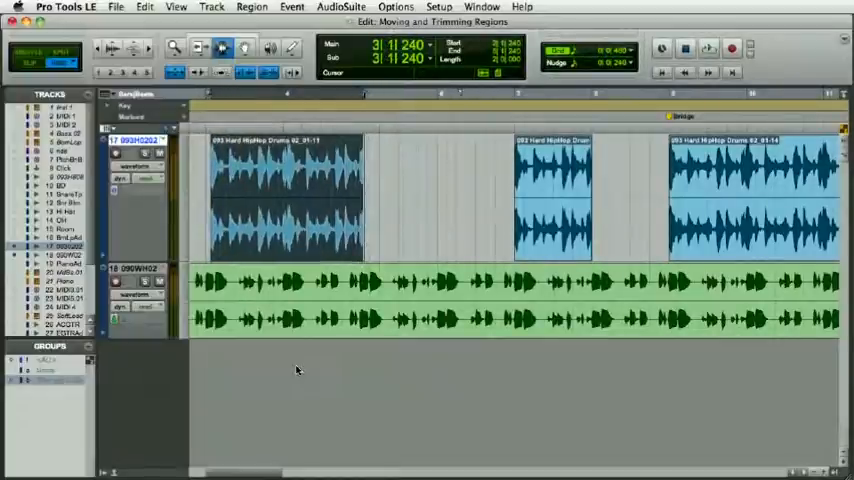
pyautogui.press('-')
pyautogui.press('+')
pyautogui.press('+')
pyautogui.press('+')
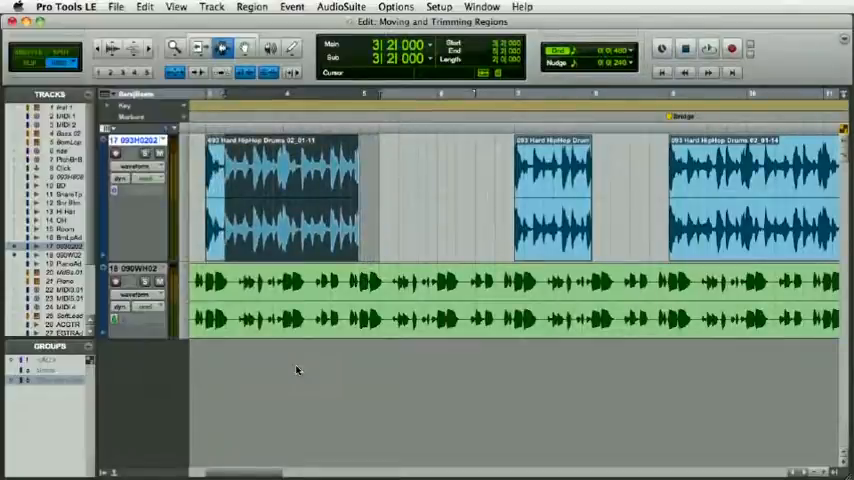
pyautogui.press('+')
pyautogui.press('+')
pyautogui.press('+')
pyautogui.press('+')
pyautogui.press('+')
pyautogui.press('+')
pyautogui.press('+')
pyautogui.press('+')
pyautogui.press('+')
pyautogui.press('+')
pyautogui.press('+')
pyautogui.press('+')
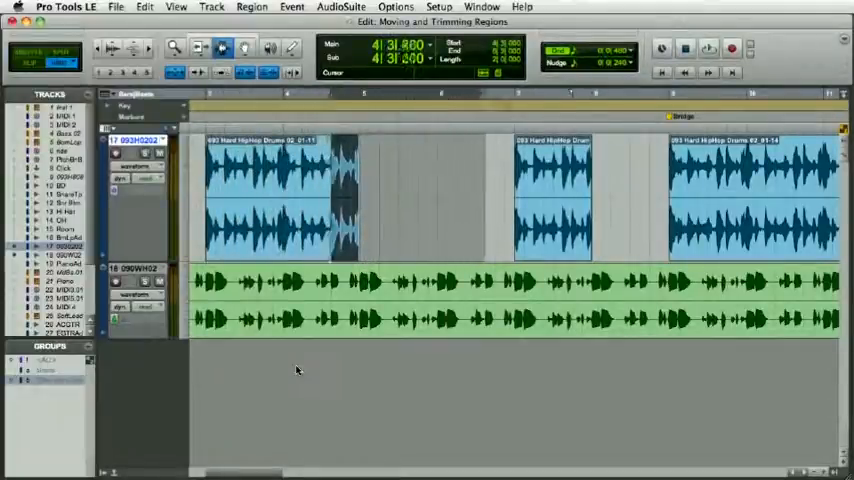